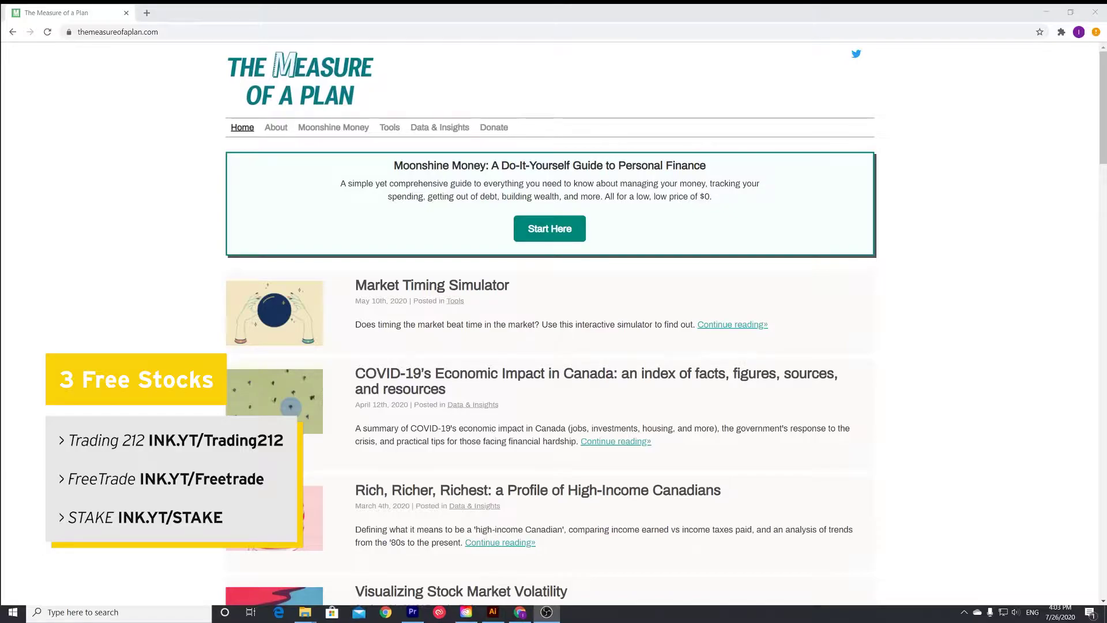
# Step: Go from the site's Tools page to the Retirement Date Forecasting Tool article and open its Google Sheets file
pyautogui.click(401, 138)
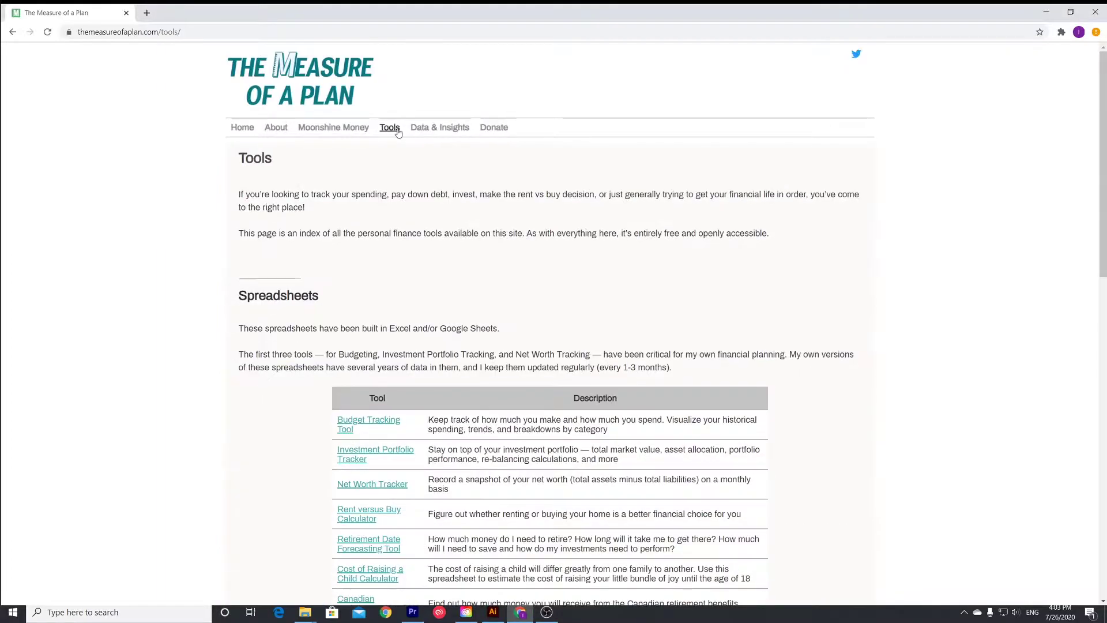
pyautogui.scroll(-3, 402, 208)
pyautogui.scroll(-1, 402, 208)
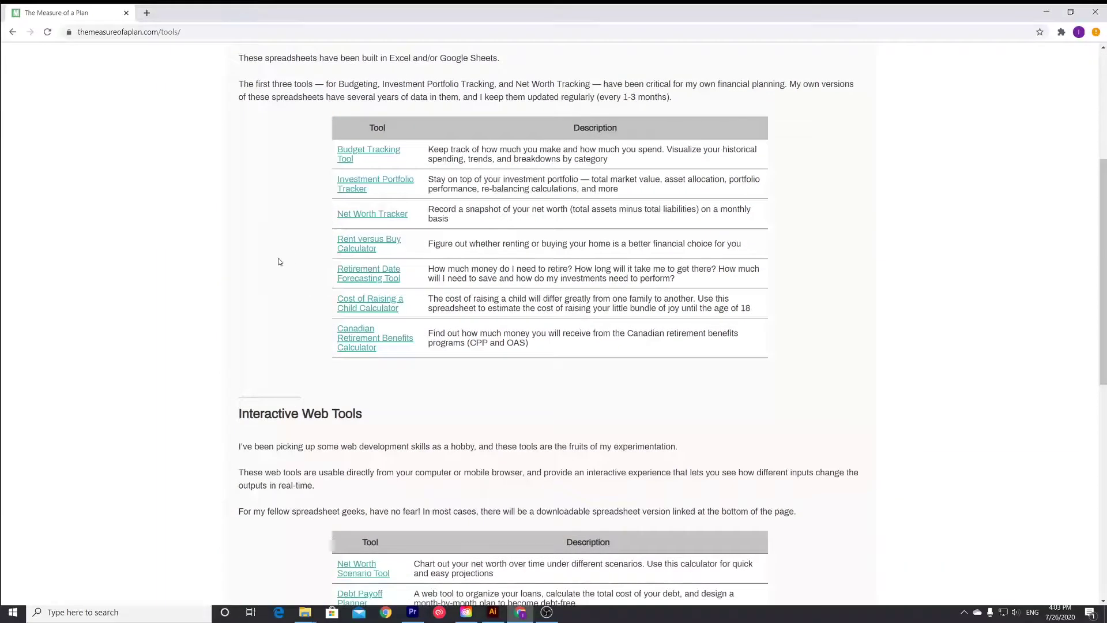
pyautogui.click(342, 278)
pyautogui.scroll(-5, 346, 274)
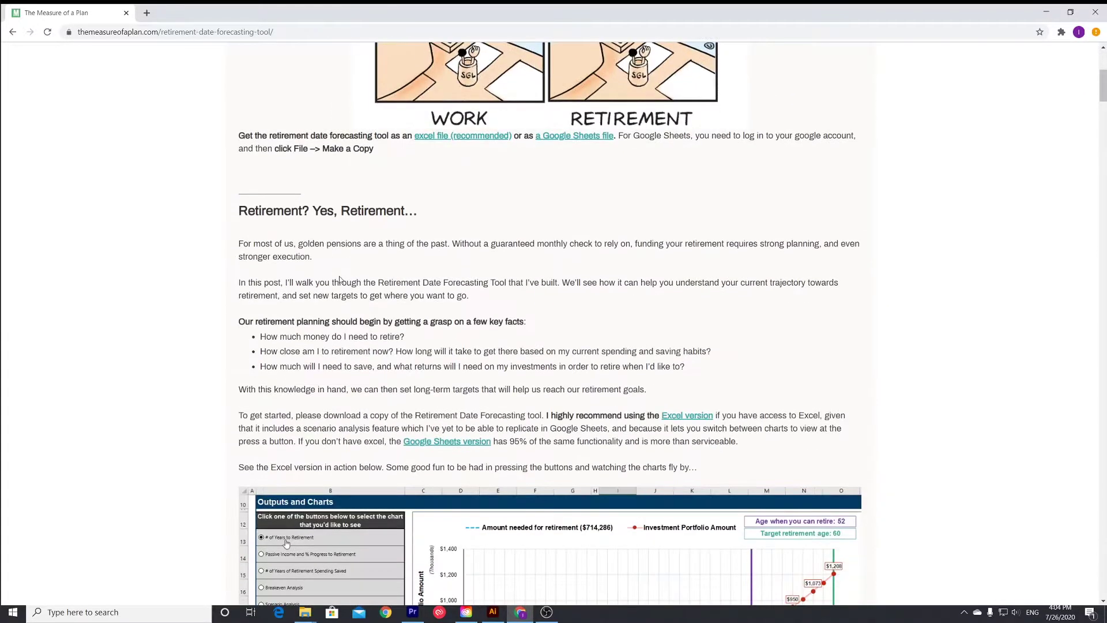
pyautogui.click(442, 442)
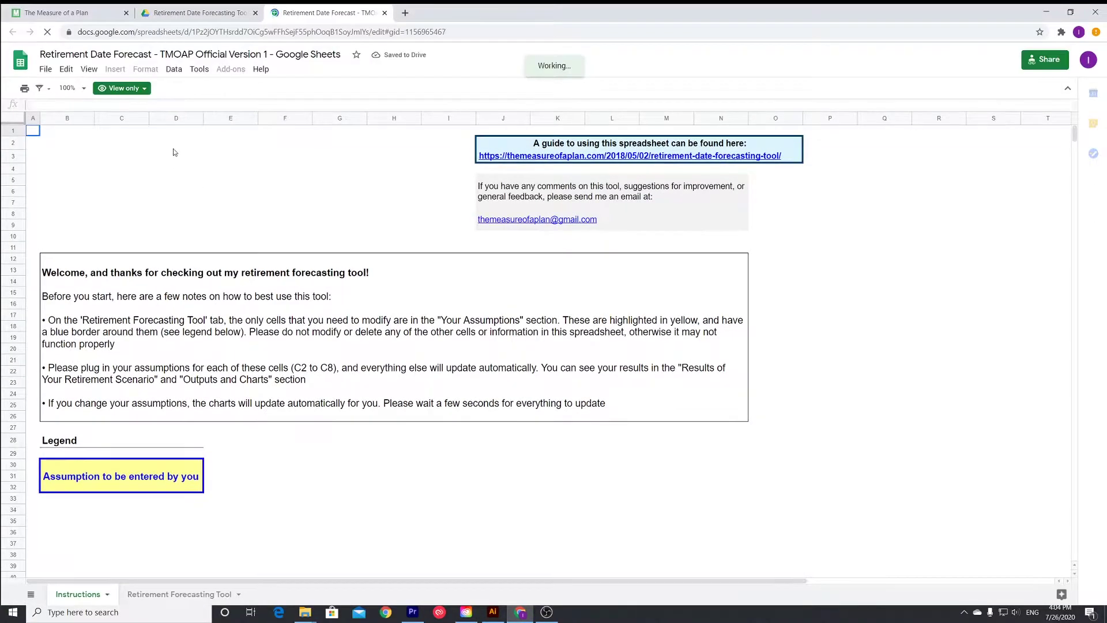
# Step: Make a personal copy of the Retirement Date Forecast file and hide its Instructions tab
pyautogui.click(46, 69)
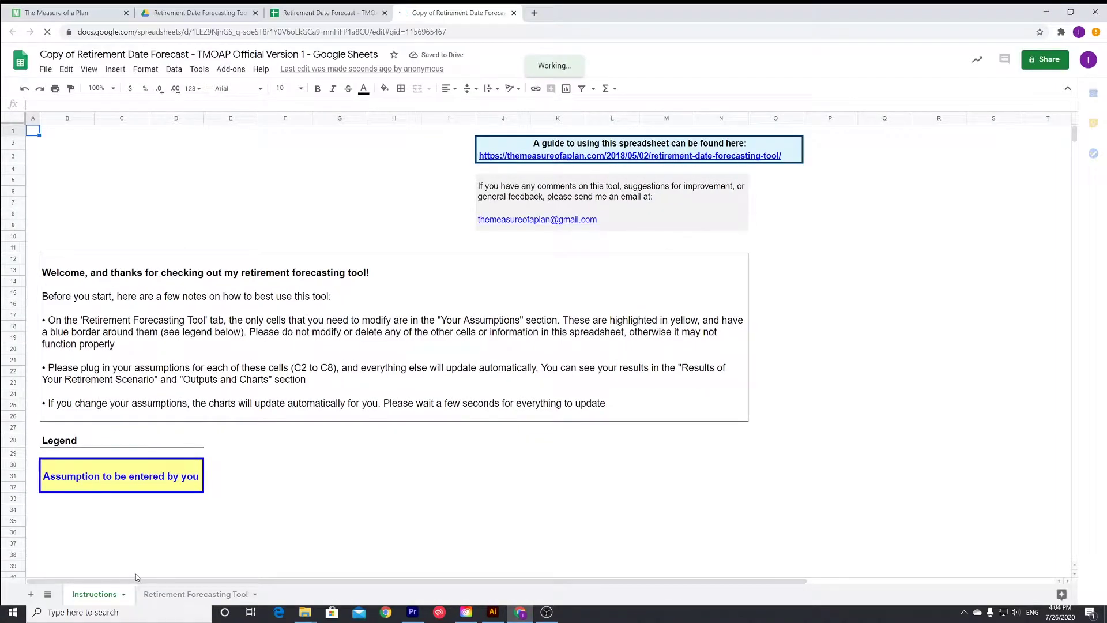
pyautogui.rightClick(103, 594)
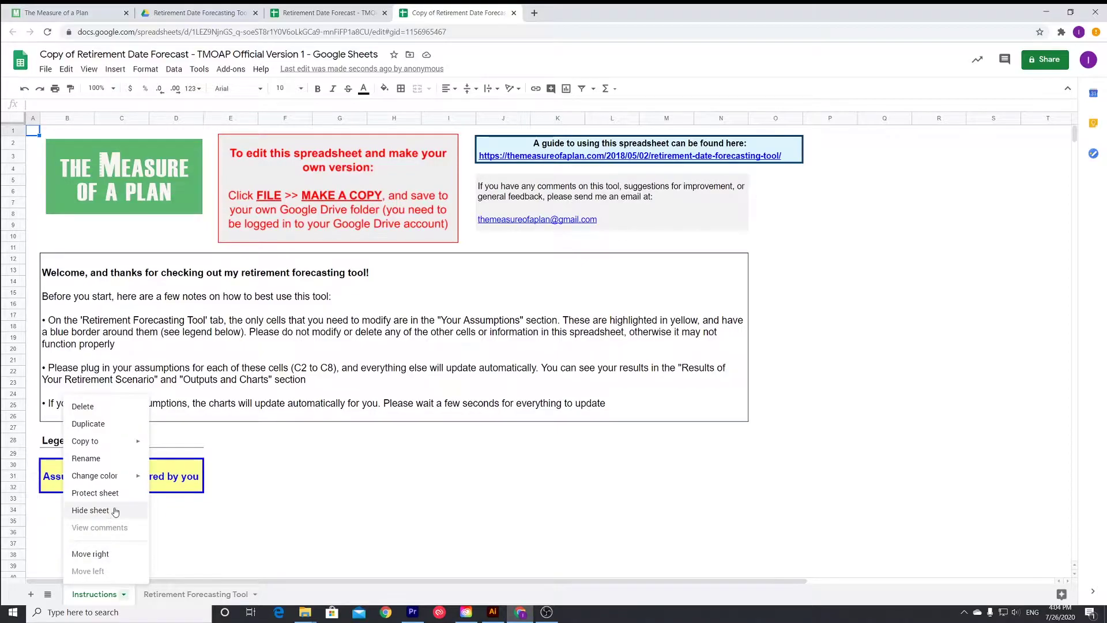
pyautogui.click(112, 511)
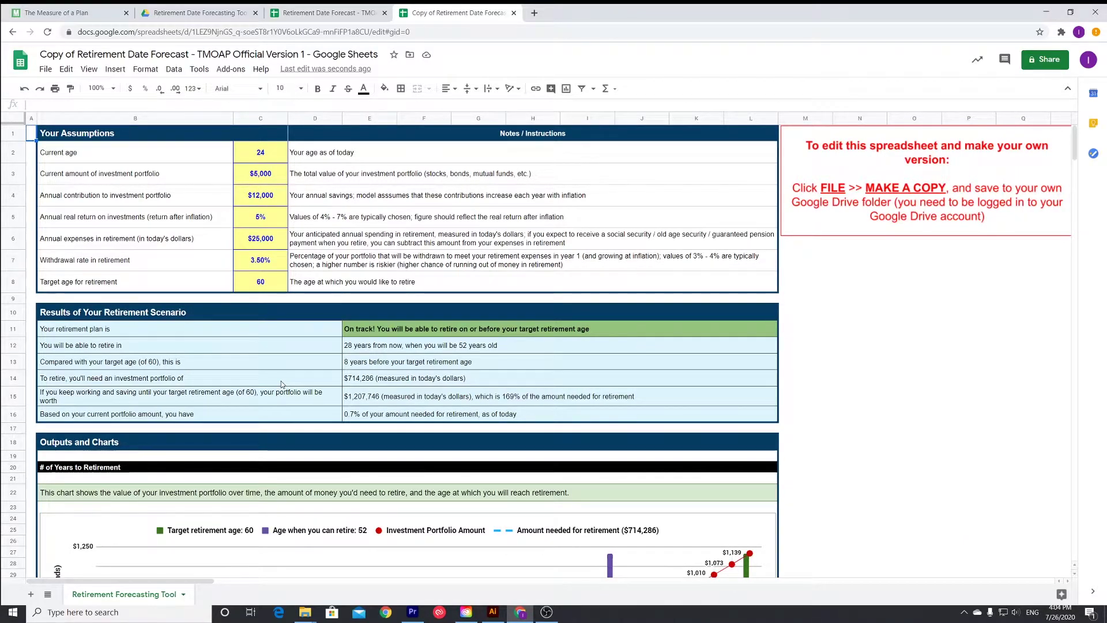
pyautogui.press('Down')
pyautogui.press('Right')
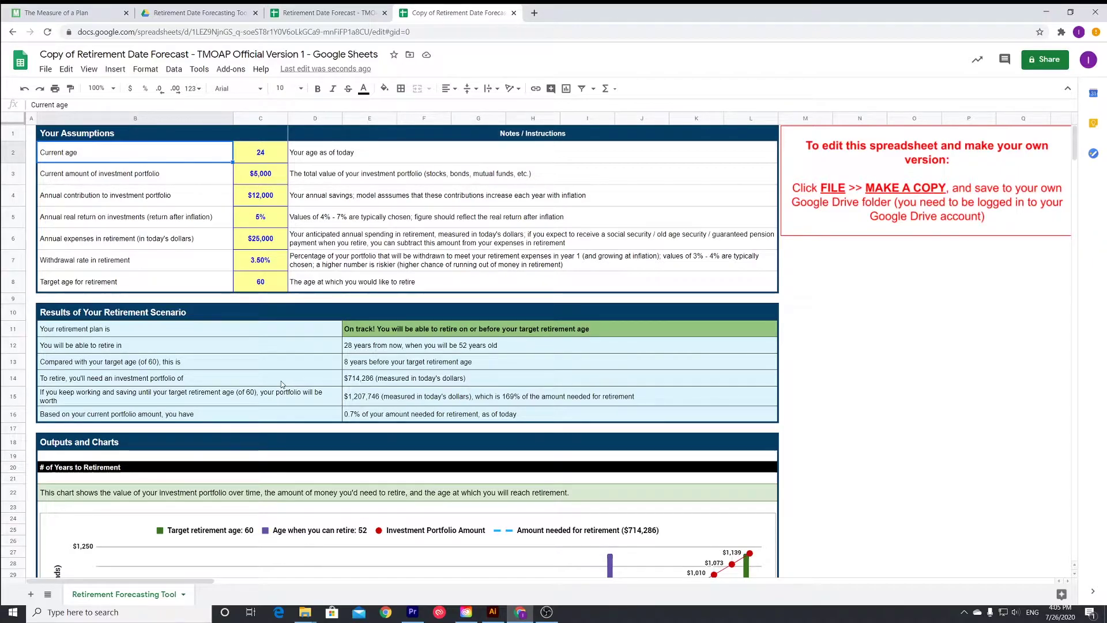
pyautogui.press('Right')
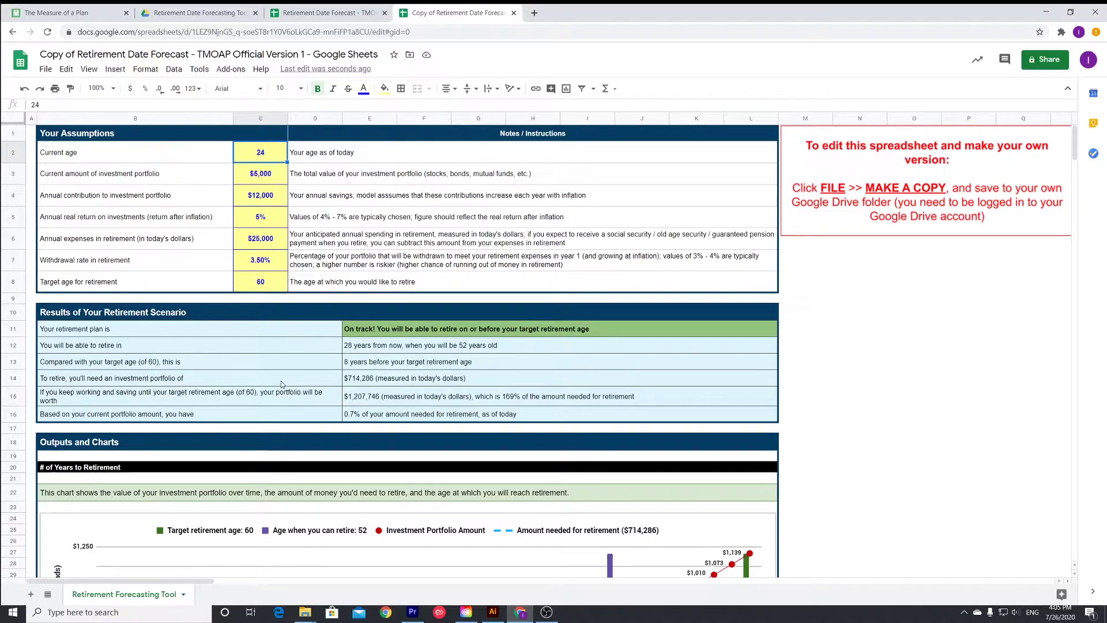
# Step: Enter age 29, $10,000 portfolio, $20,000 contribution, $35,000 expenses and 4% withdrawal, keeping the 5% return
pyautogui.write('29')
pyautogui.press('Return')
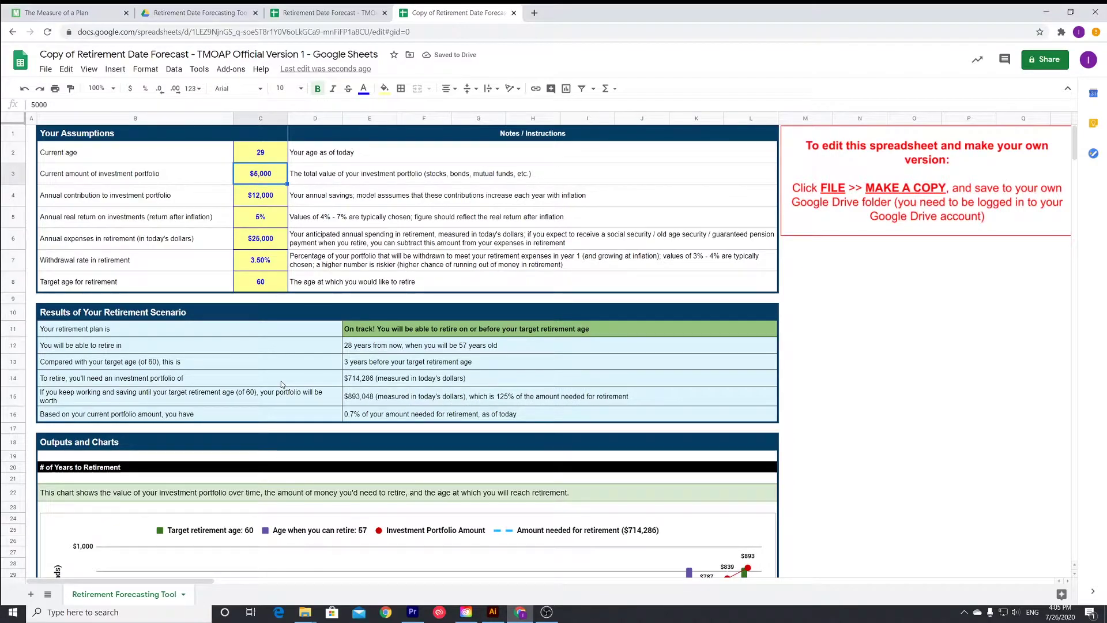
pyautogui.write('10,000')
pyautogui.press('Return')
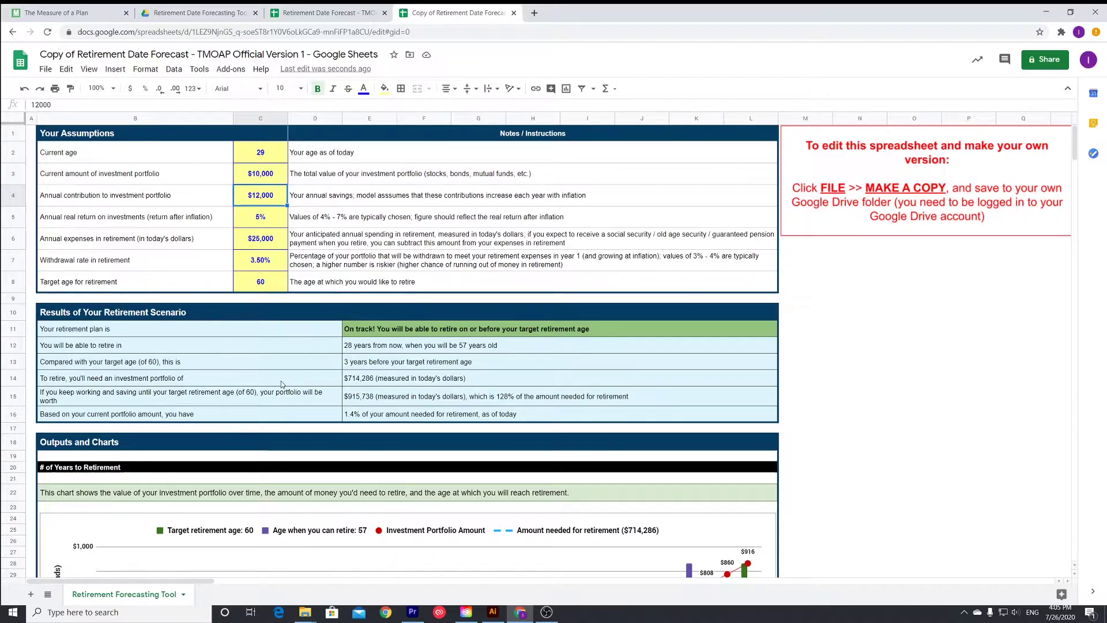
pyautogui.write('20000')
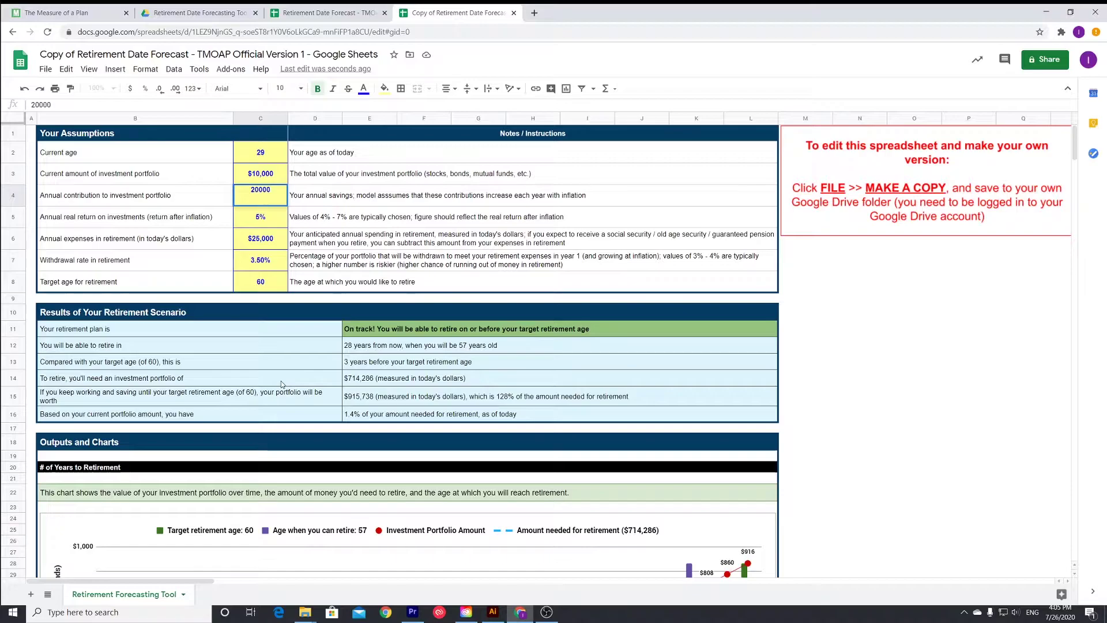
pyautogui.press('Return')
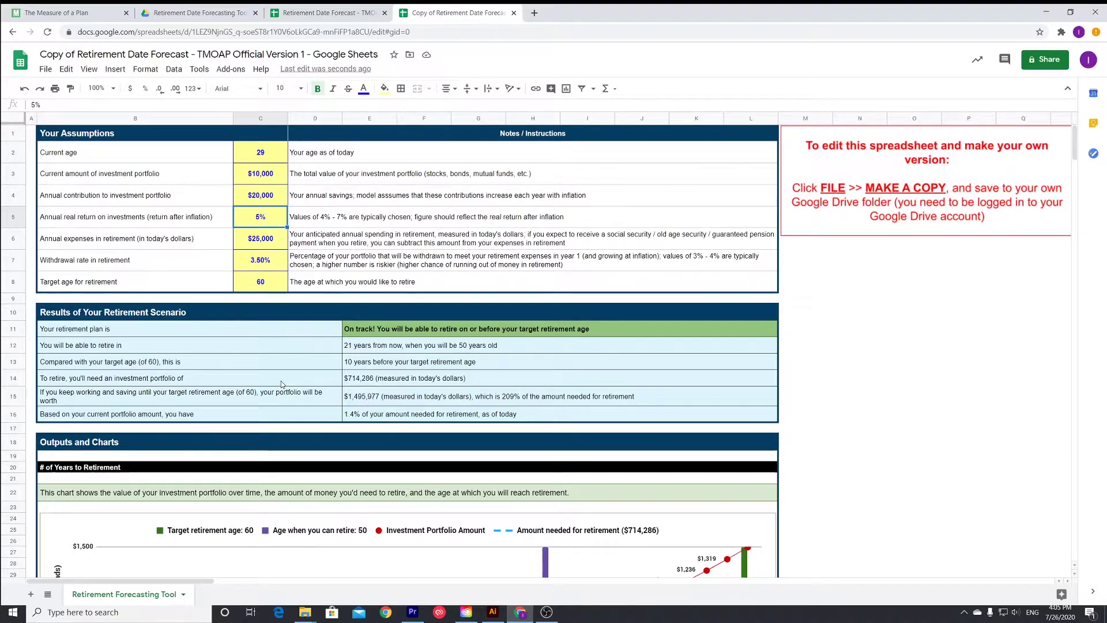
pyautogui.press('Down')
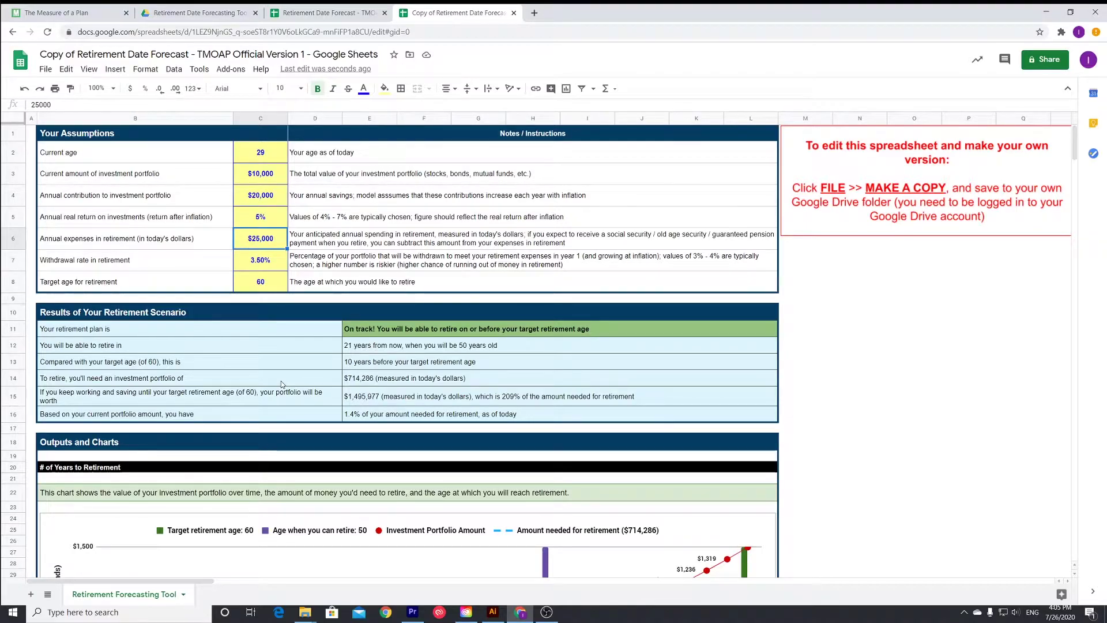
pyautogui.write('35000')
pyautogui.press('Return')
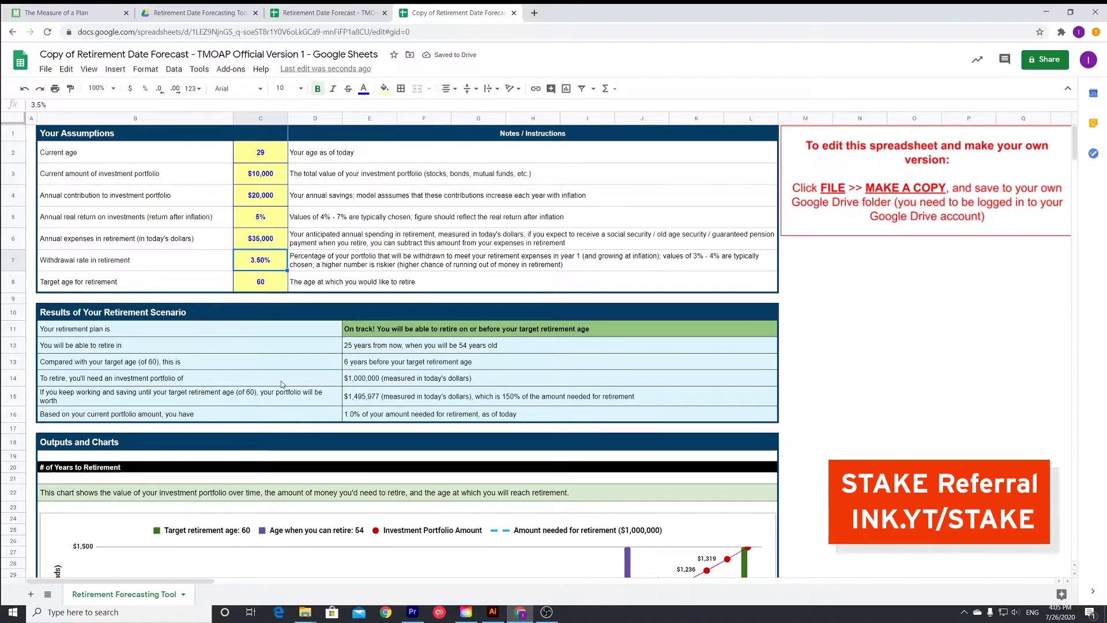
pyautogui.write('4%')
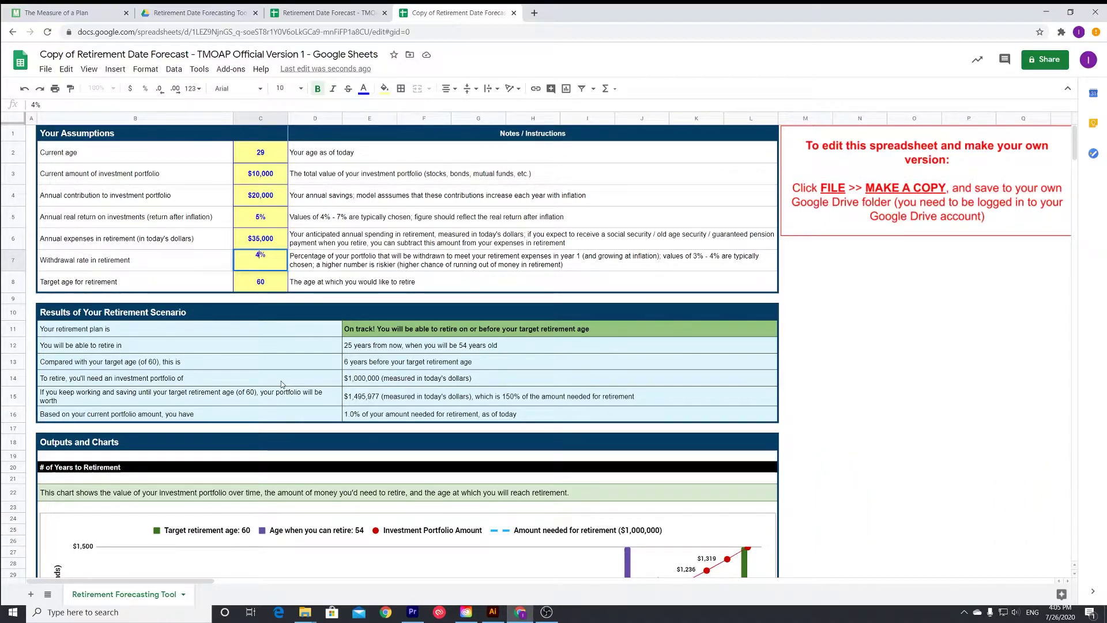
pyautogui.press('Return')
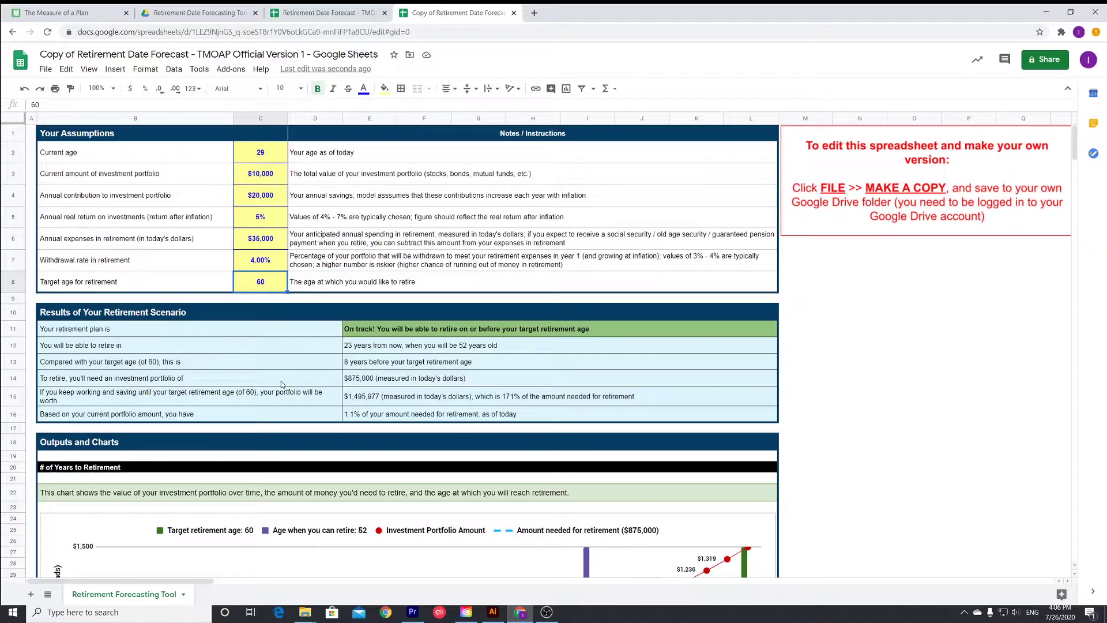
pyautogui.press('Down')
pyautogui.press('Down')
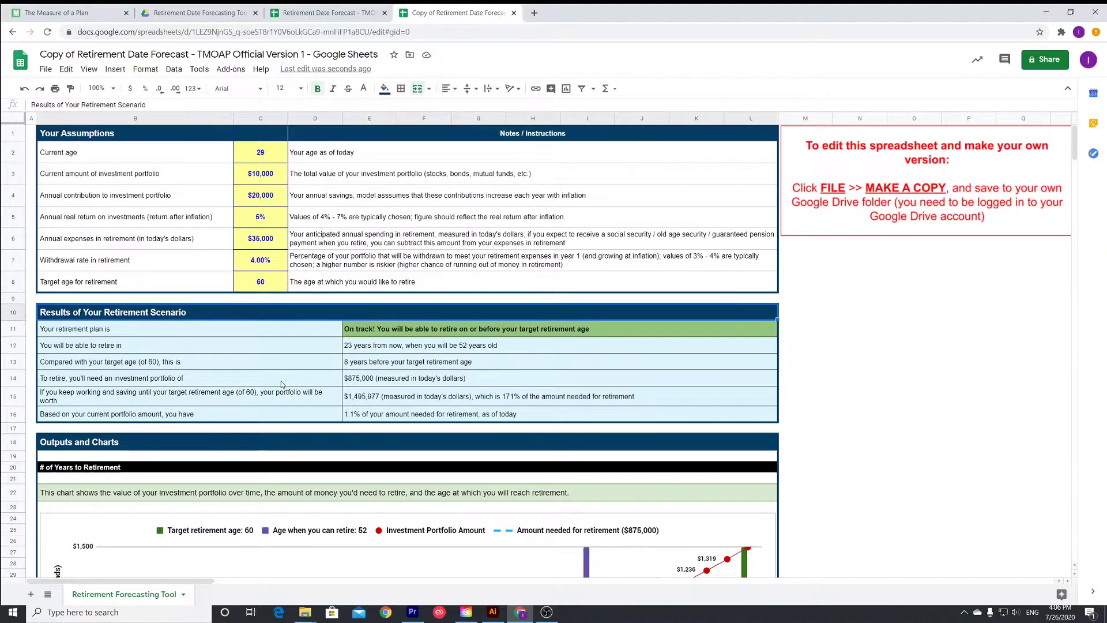
pyautogui.scroll(-1, 292, 409)
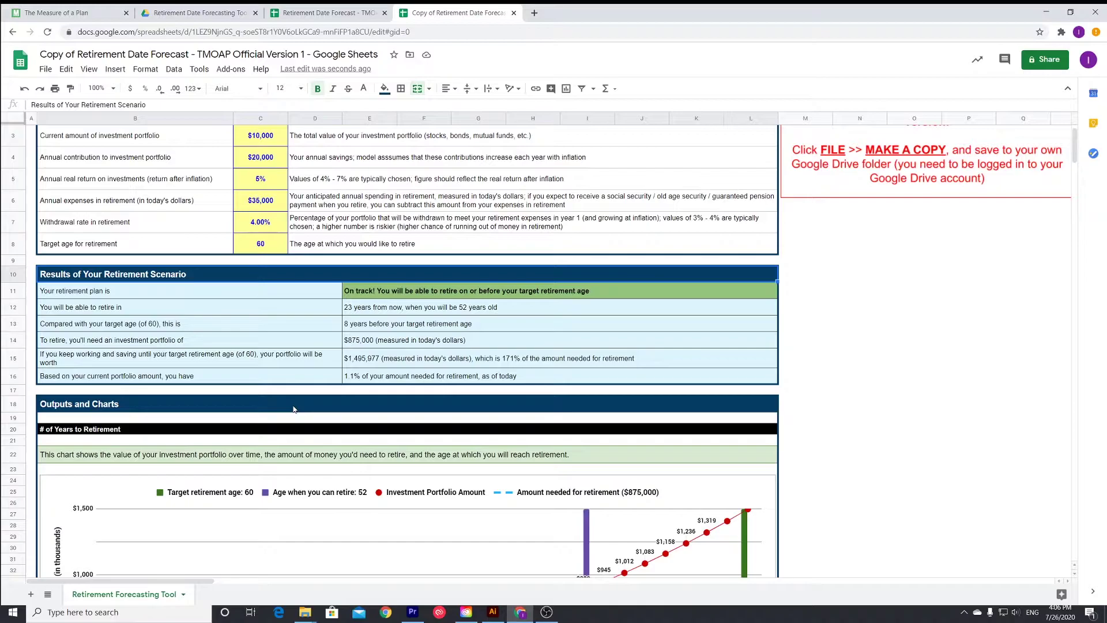
pyautogui.press('Down')
pyautogui.press('Down')
pyautogui.press('Down')
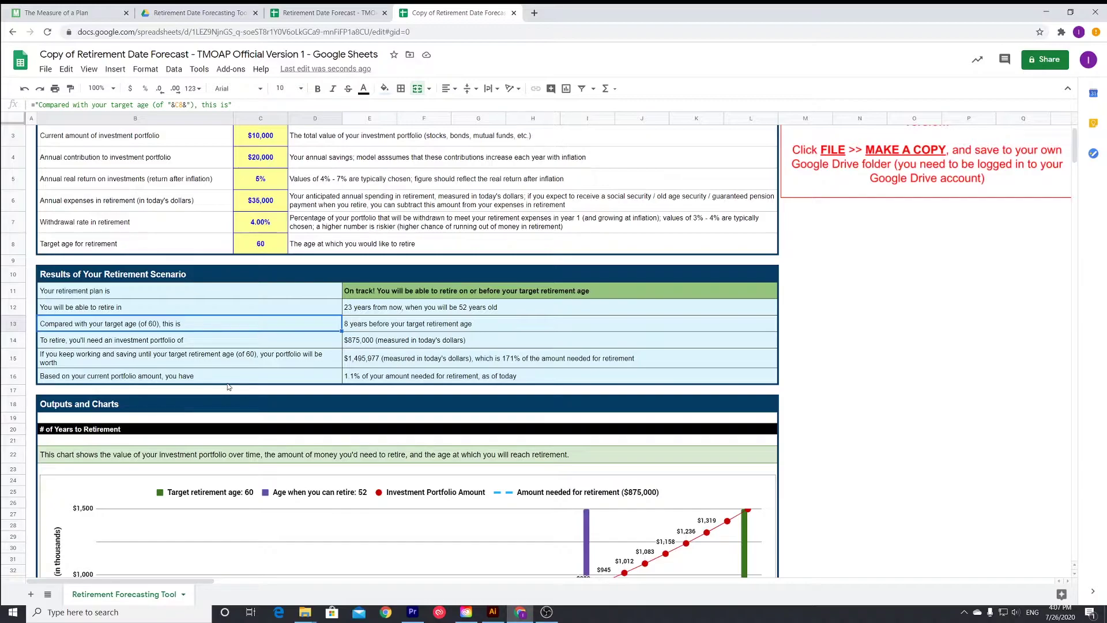
pyautogui.click(263, 339)
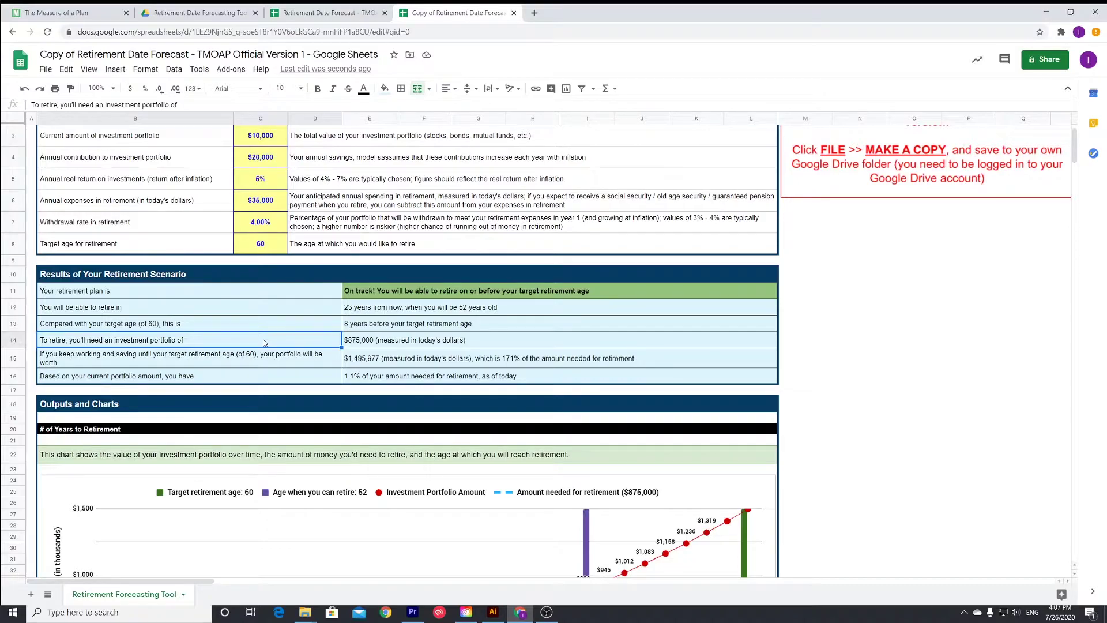
pyautogui.click(155, 357)
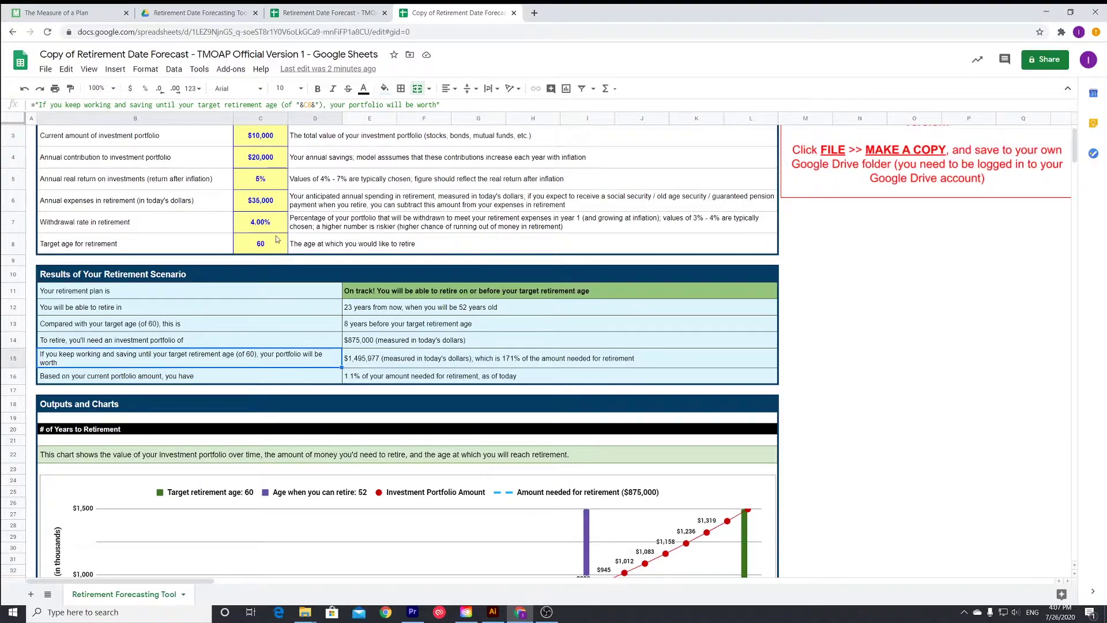
pyautogui.scroll(-1, 310, 297)
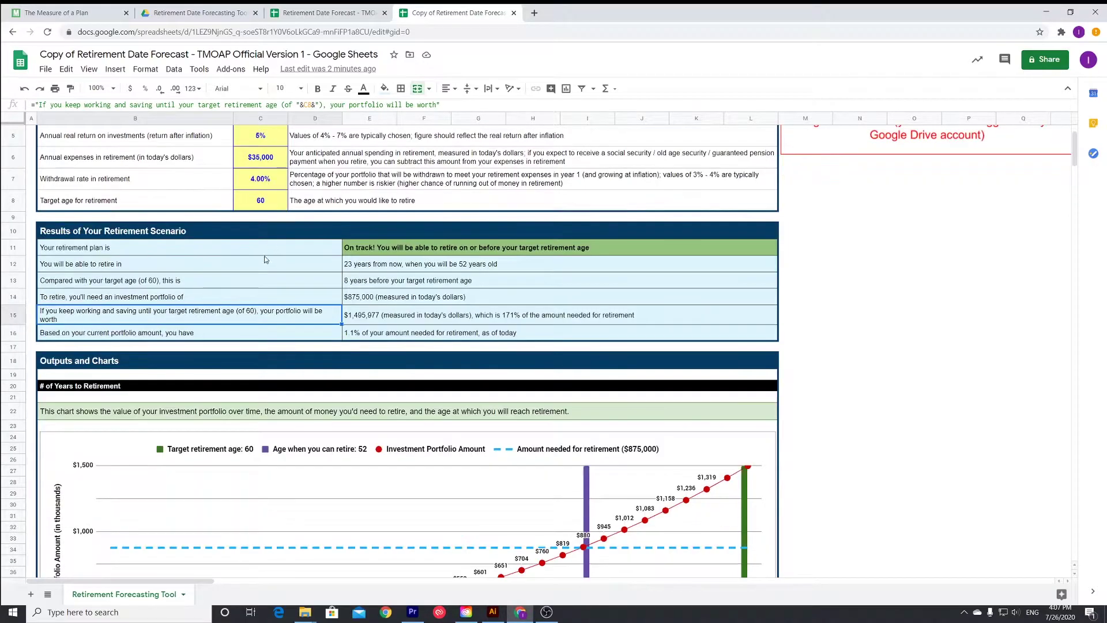
pyautogui.click(374, 323)
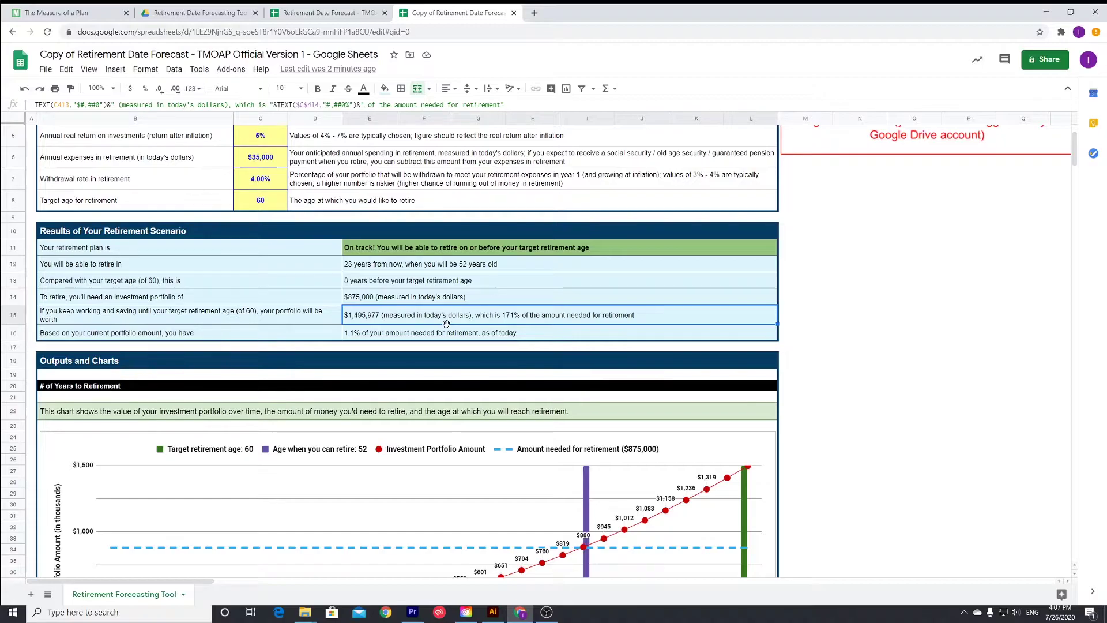
pyautogui.scroll(-3, 446, 323)
pyautogui.click(316, 250)
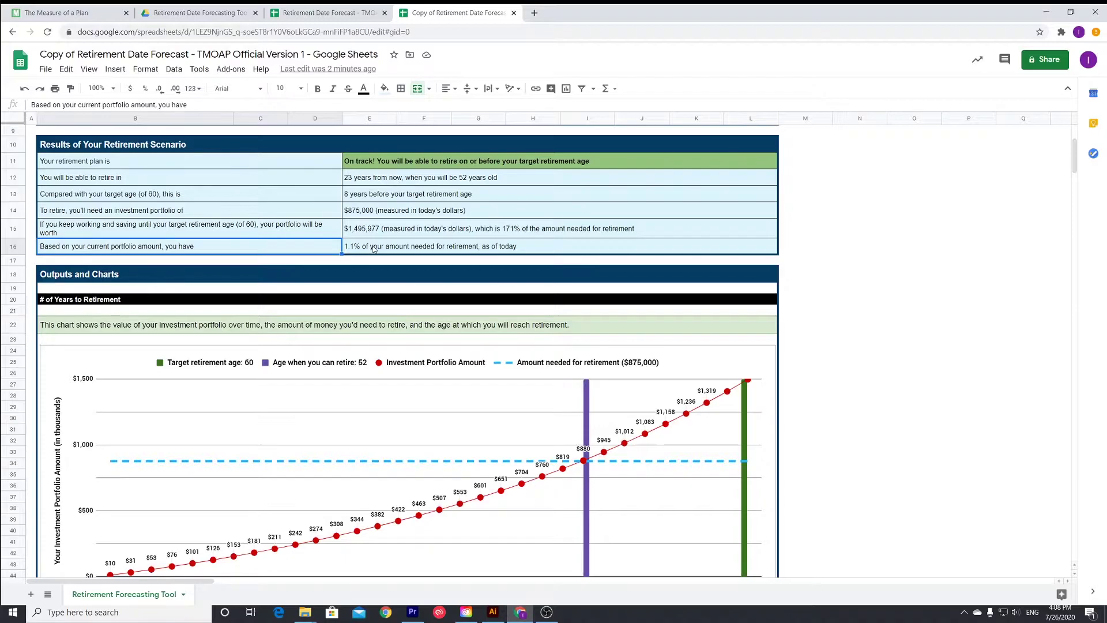
pyautogui.scroll(-3, 373, 249)
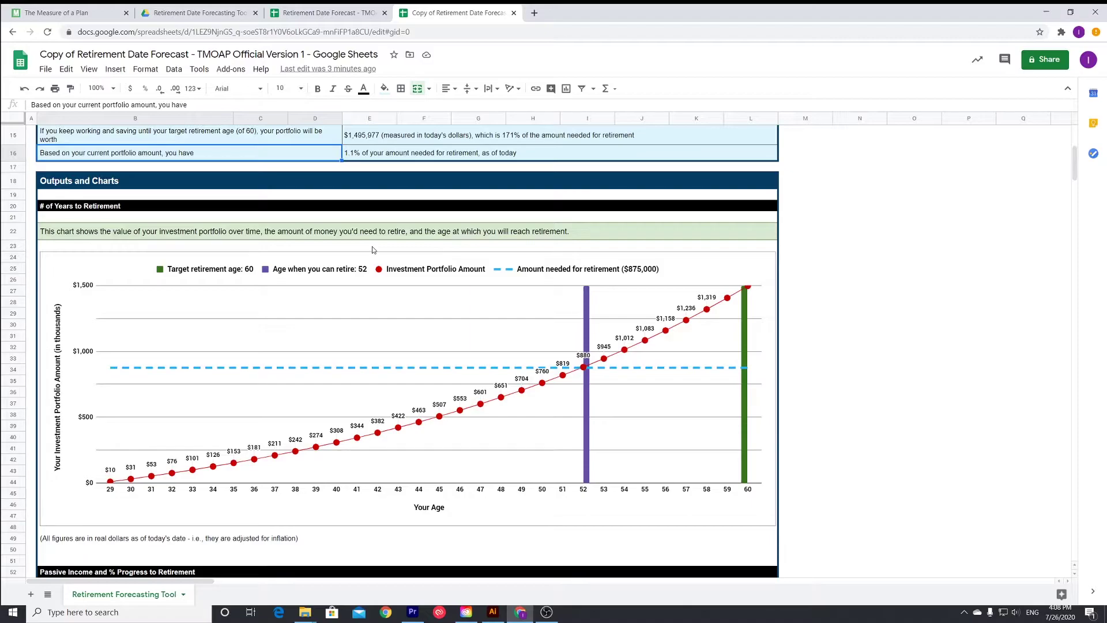
pyautogui.scroll(5, 321, 311)
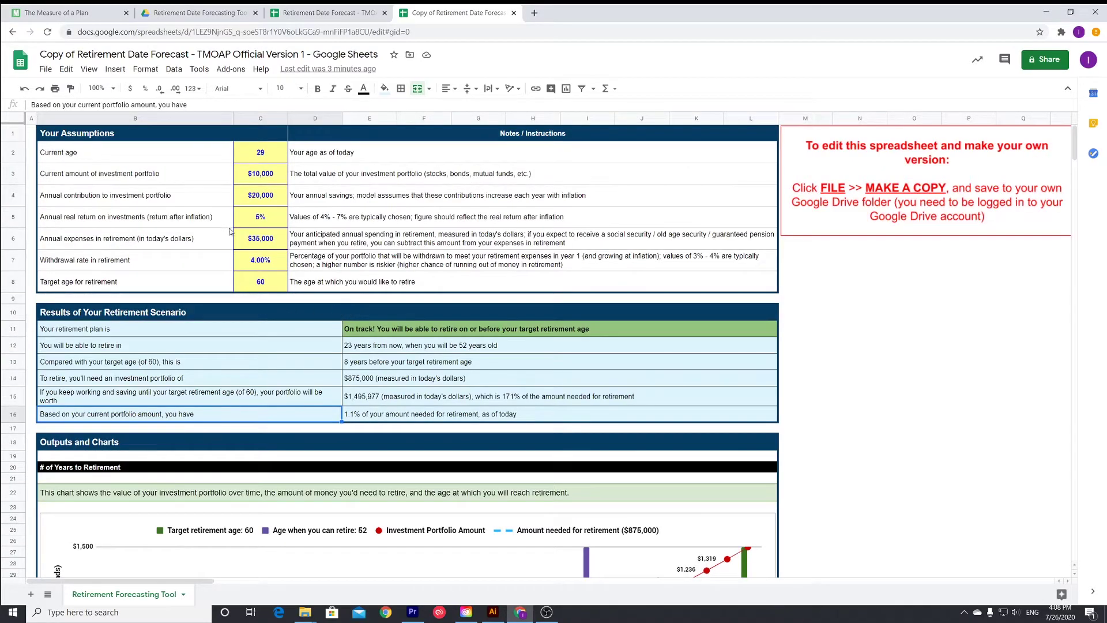
pyautogui.click(256, 219)
pyautogui.write('4%')
pyautogui.press('Return')
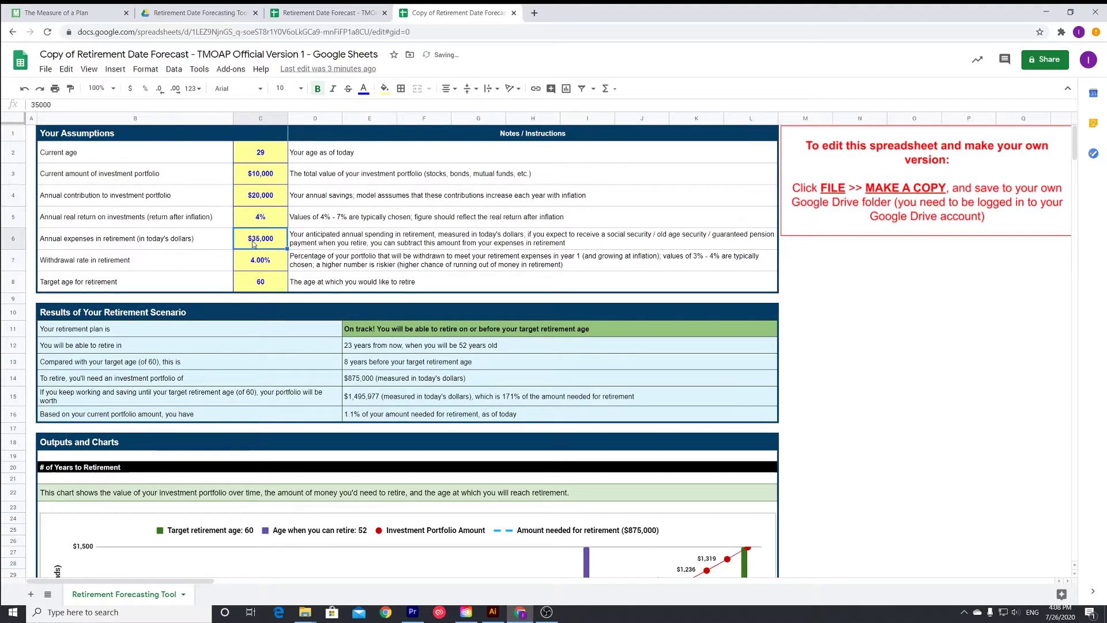
pyautogui.scroll(-5, 324, 252)
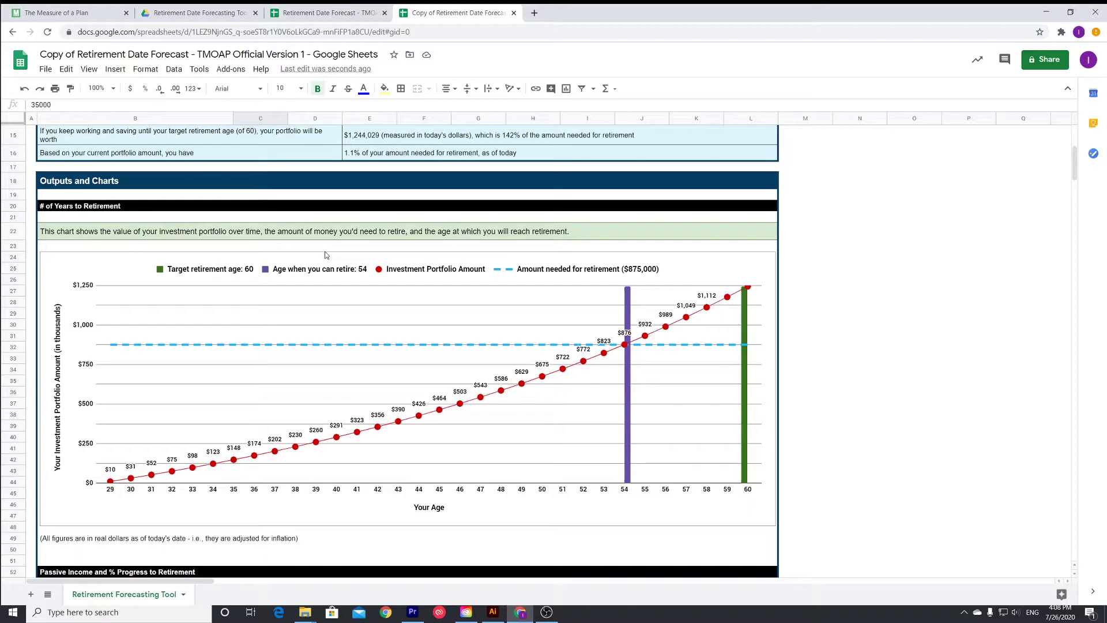
pyautogui.scroll(4, 326, 255)
pyautogui.click(270, 179)
pyautogui.write('5')
pyautogui.press('Return')
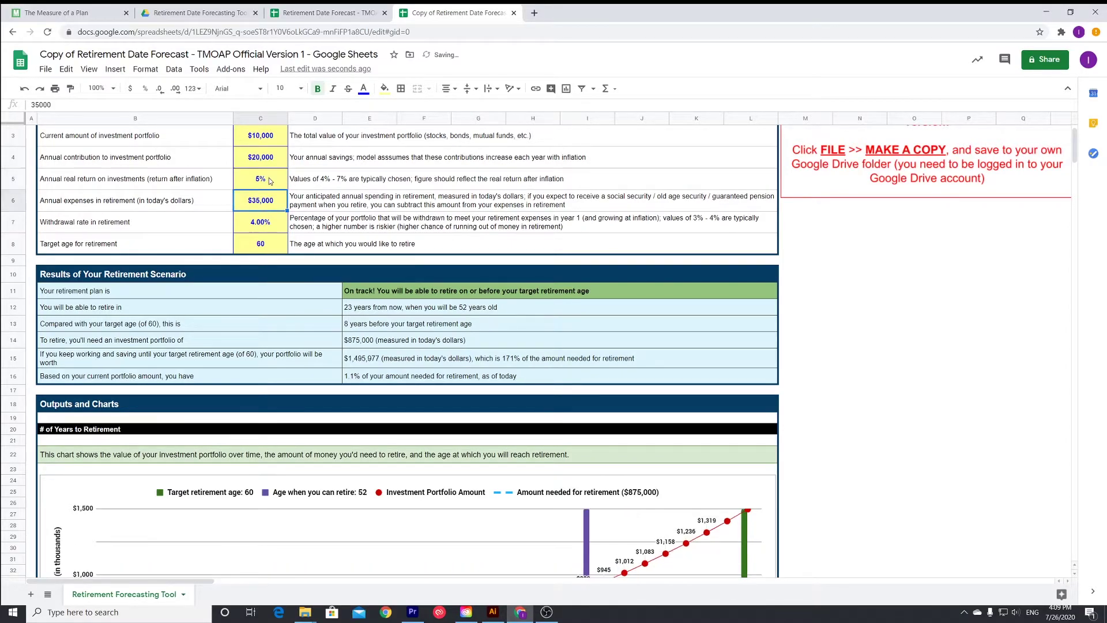
pyautogui.scroll(-4, 265, 215)
pyautogui.scroll(-6, 263, 220)
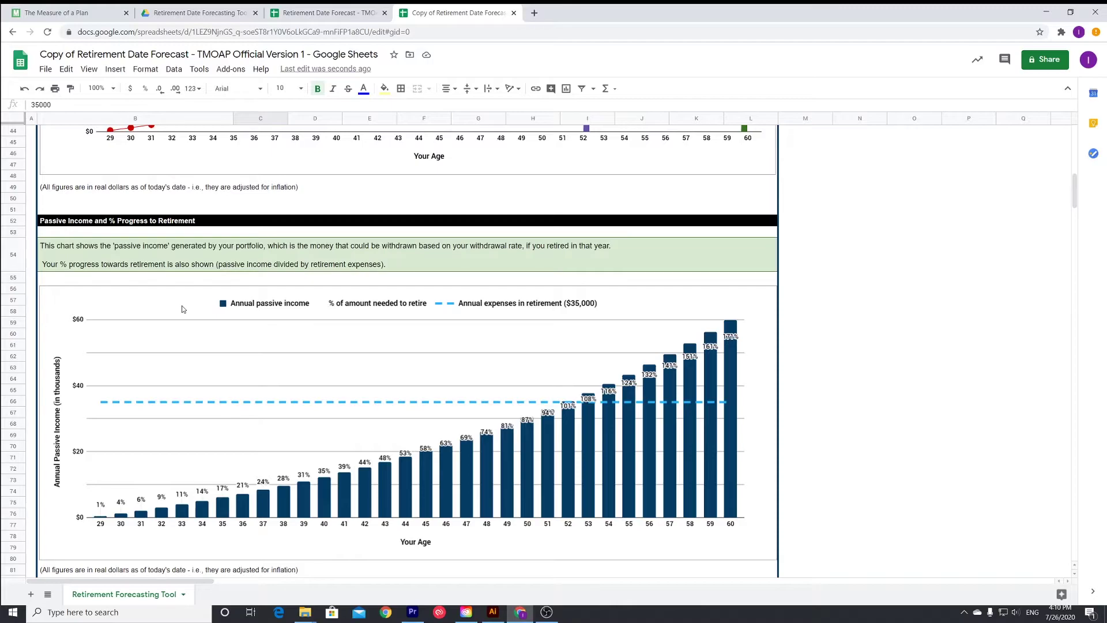
pyautogui.scroll(-7, 258, 337)
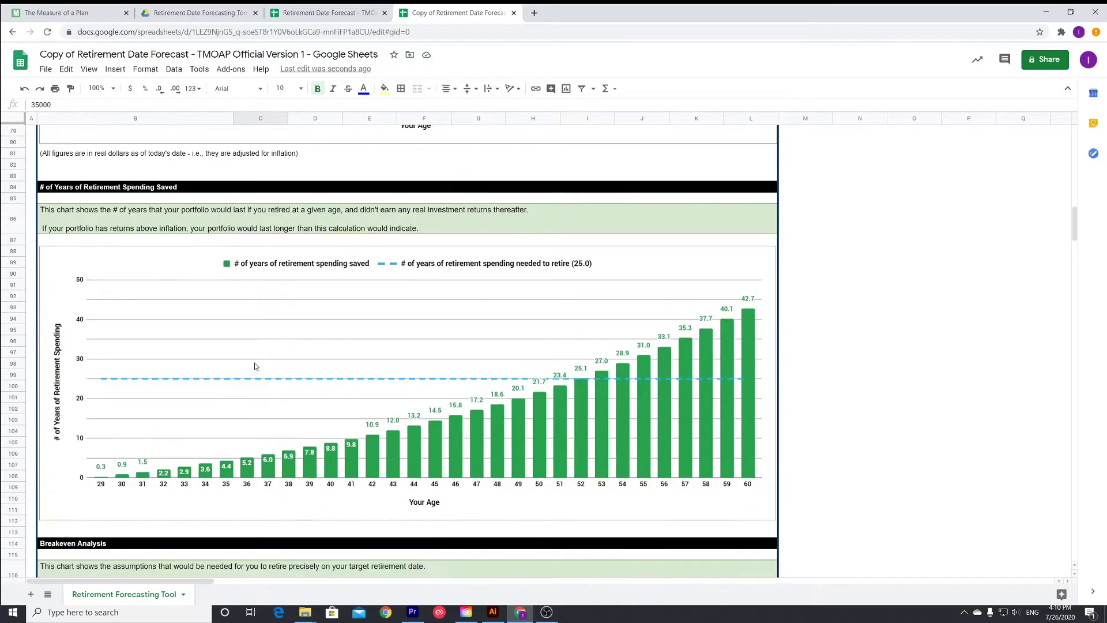
pyautogui.scroll(-2, 256, 367)
pyautogui.scroll(1, 255, 366)
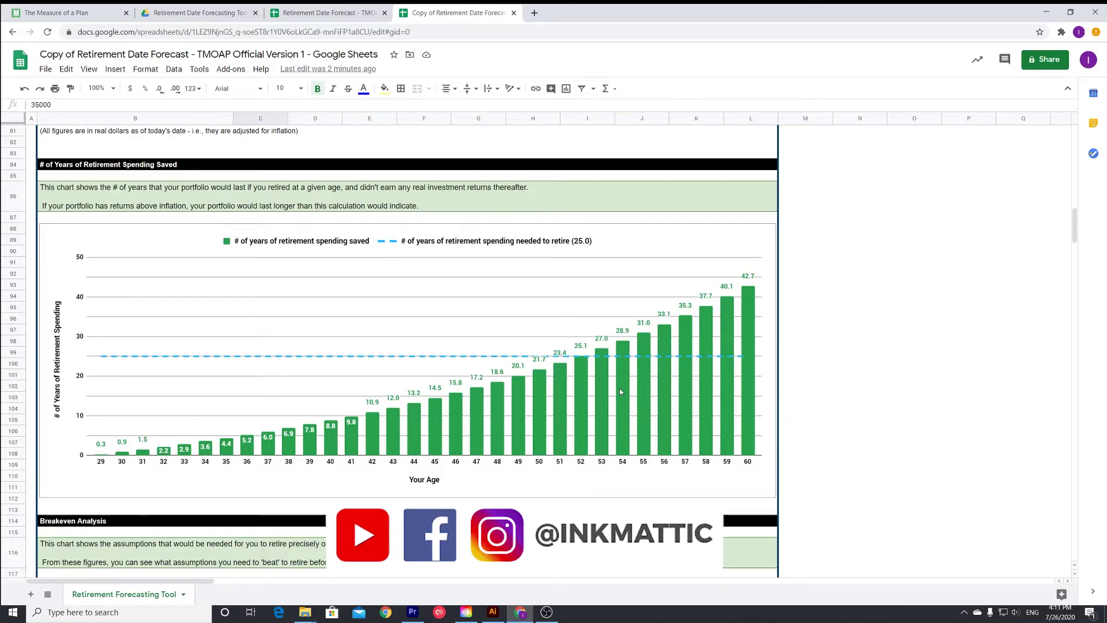
pyautogui.scroll(-10, 442, 393)
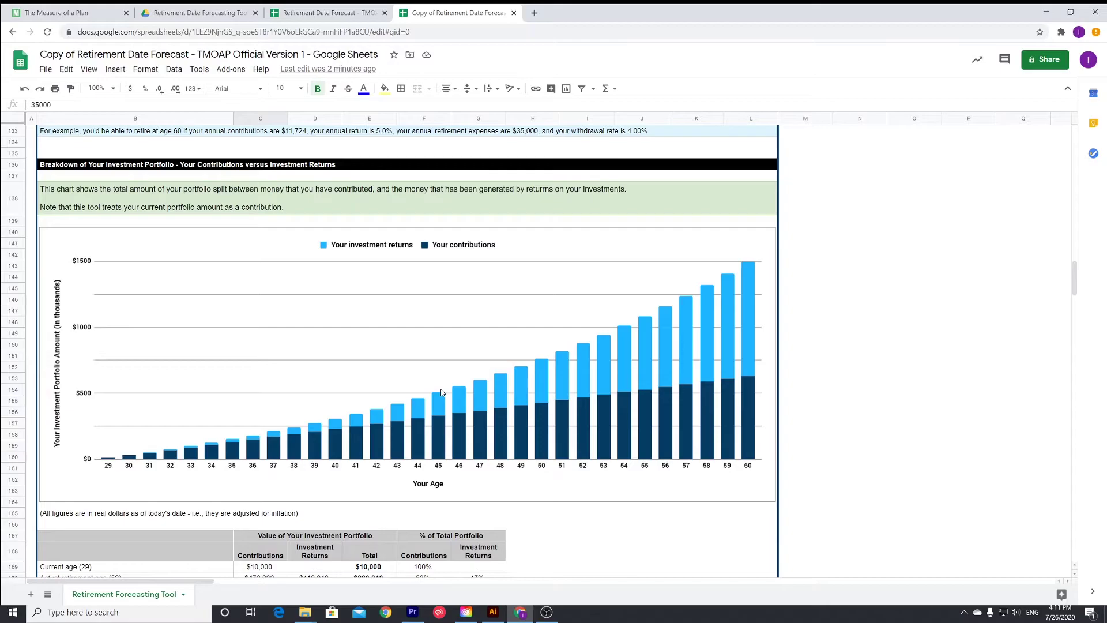
pyautogui.scroll(-1, 441, 393)
pyautogui.scroll(1, 441, 393)
pyautogui.click(748, 407)
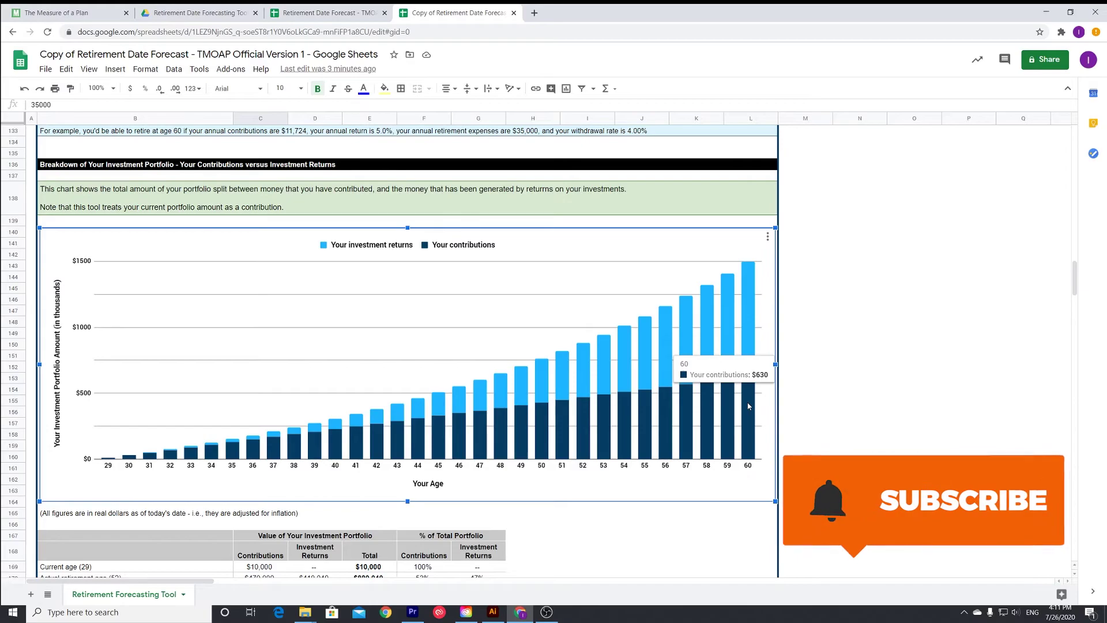
pyautogui.moveTo(749, 327)
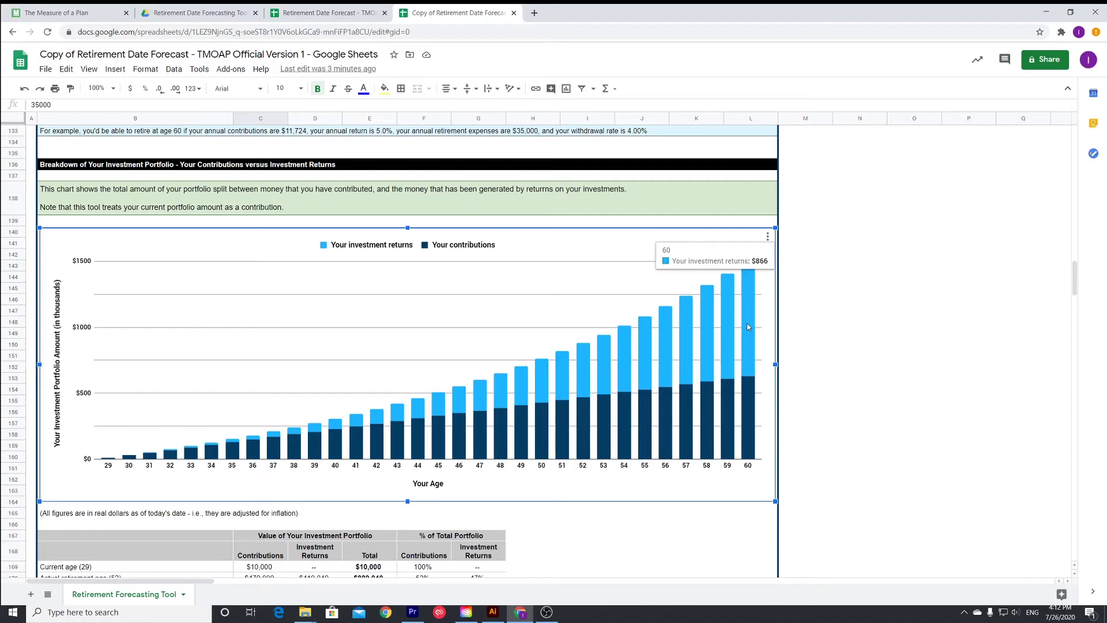
pyautogui.scroll(-10, 645, 289)
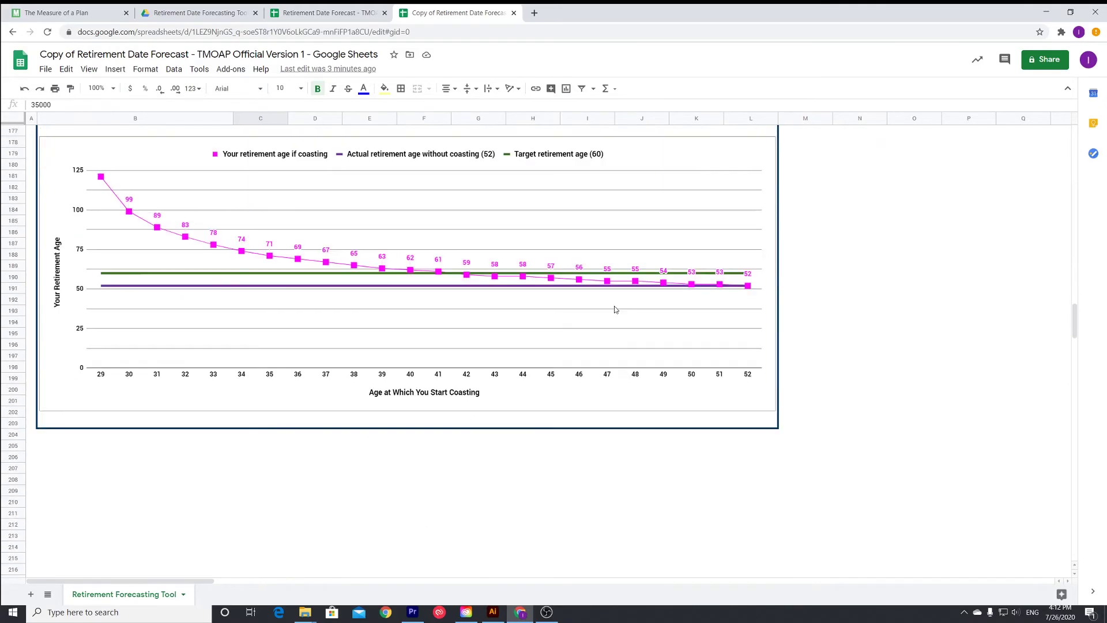
pyautogui.scroll(7, 614, 305)
pyautogui.scroll(-4, 615, 306)
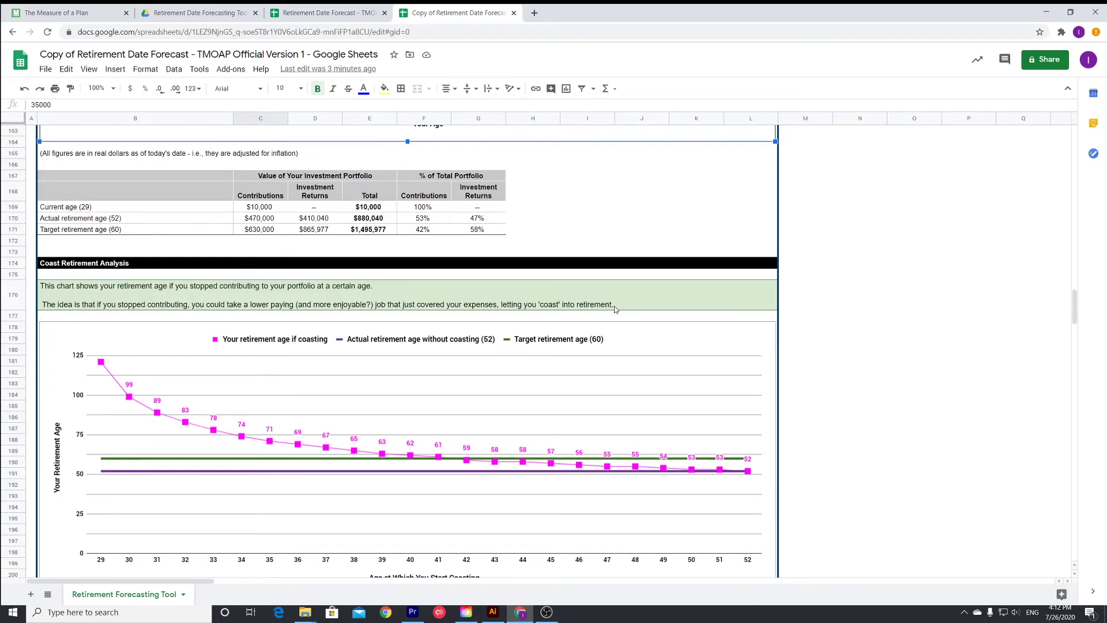
pyautogui.scroll(20, 615, 309)
pyautogui.scroll(12, 615, 309)
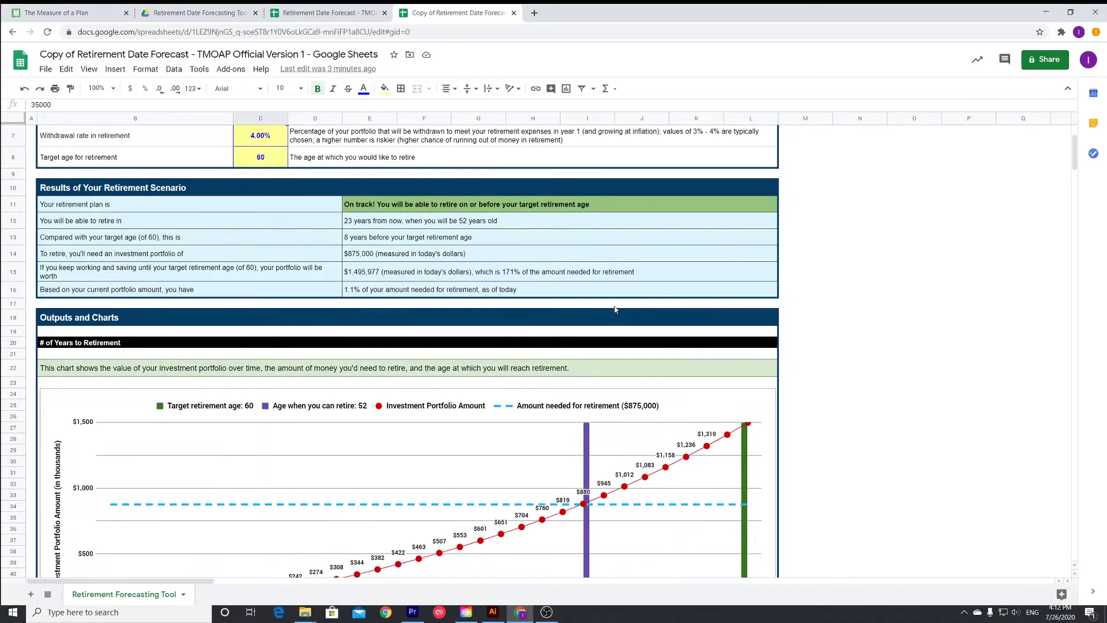